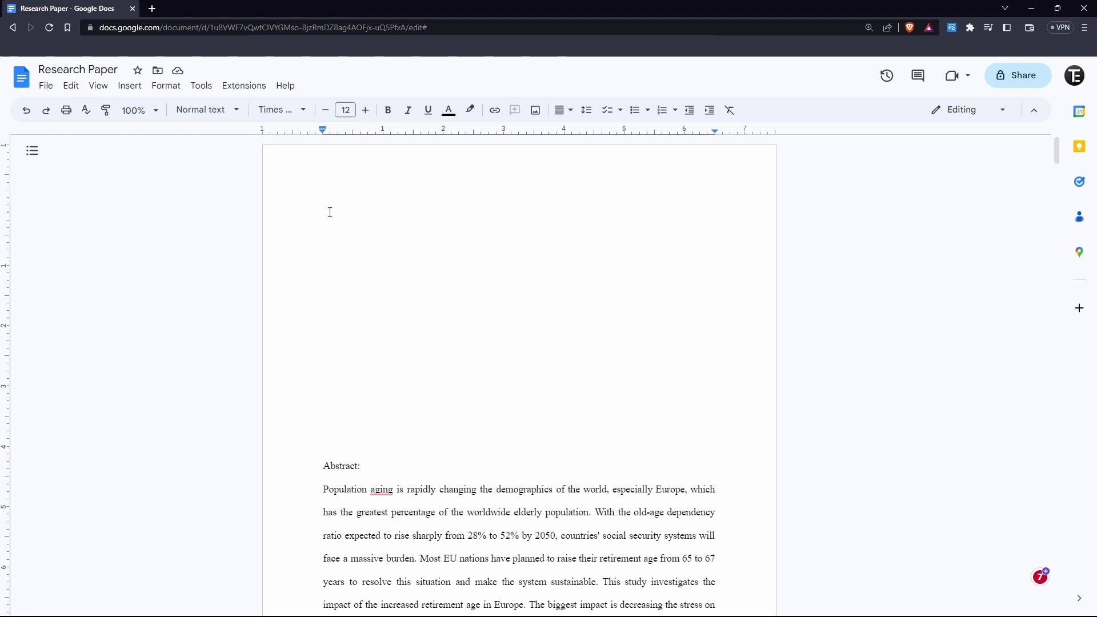
# Insert a Plain Text table of contents above the Abstract section.
pyautogui.click(126, 86)
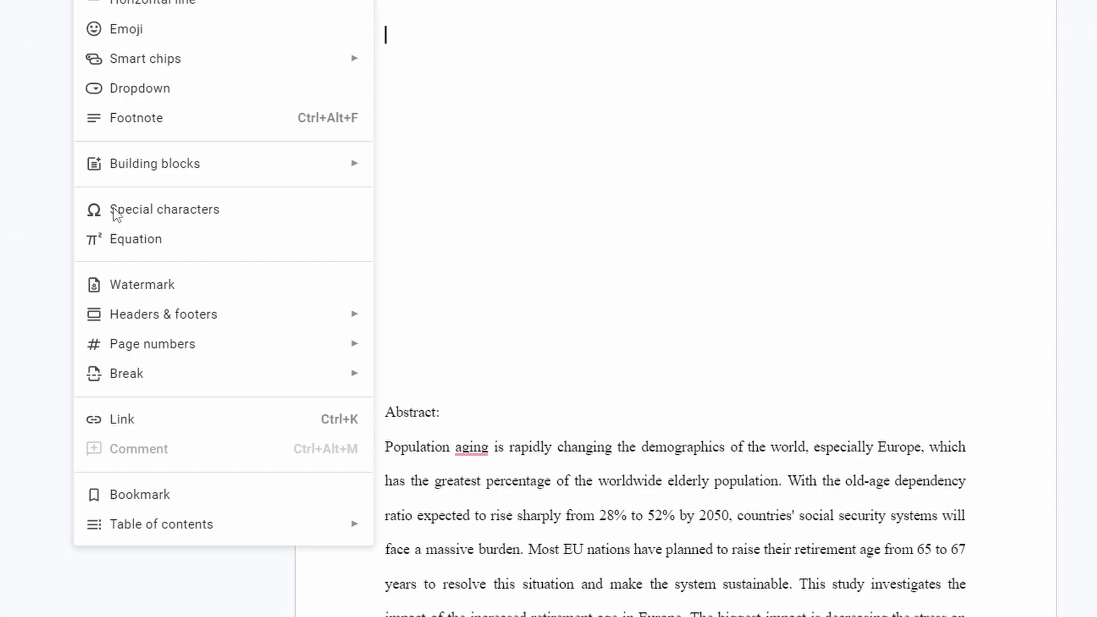
pyautogui.moveTo(125, 530)
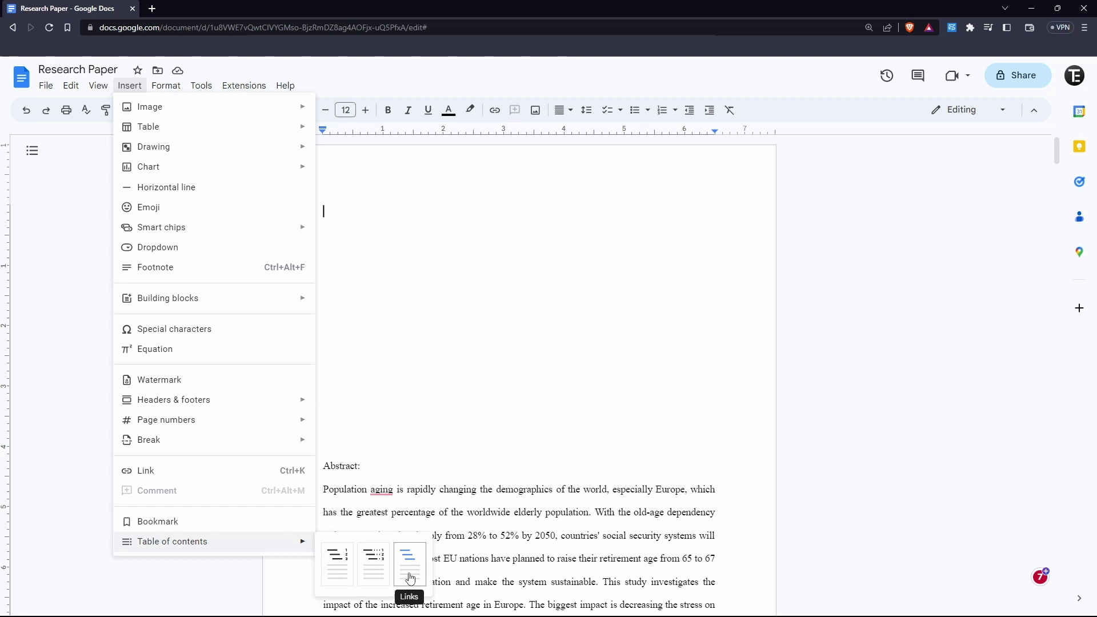
pyautogui.click(341, 564)
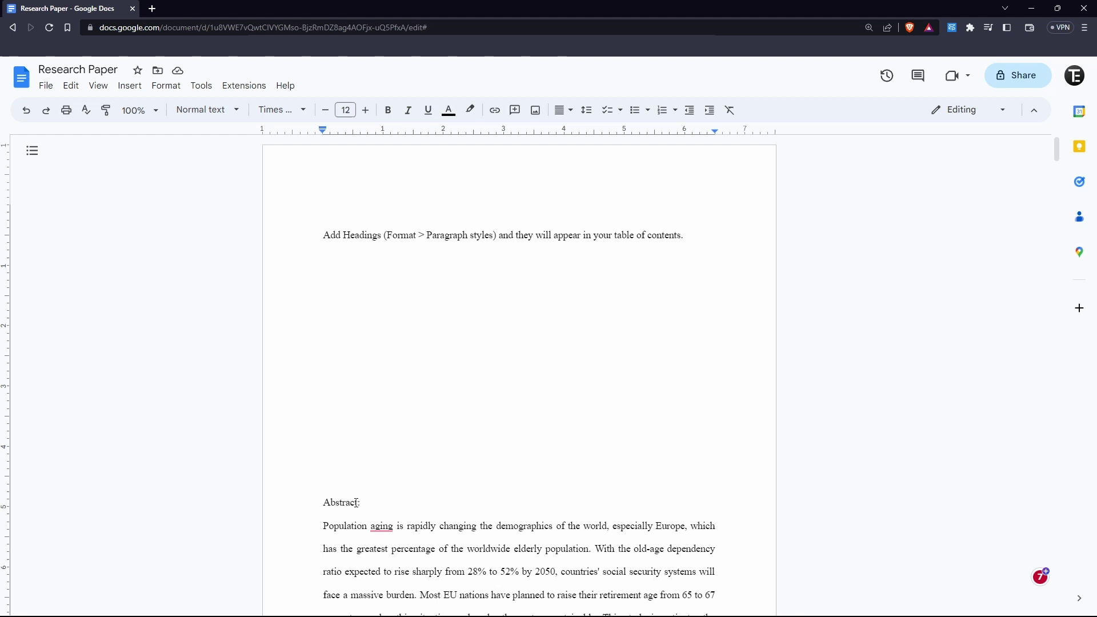
# Apply the Heading 1 paragraph style to the 'Abstract:' title.
pyautogui.moveTo(357, 503); pyautogui.dragTo(324, 503)
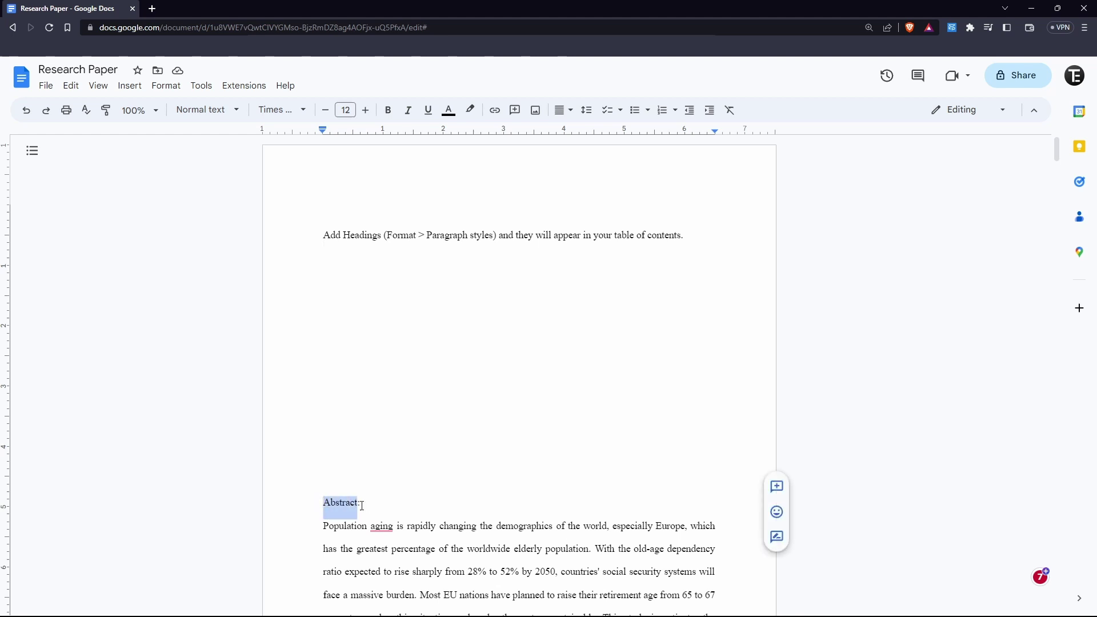
pyautogui.click(172, 90)
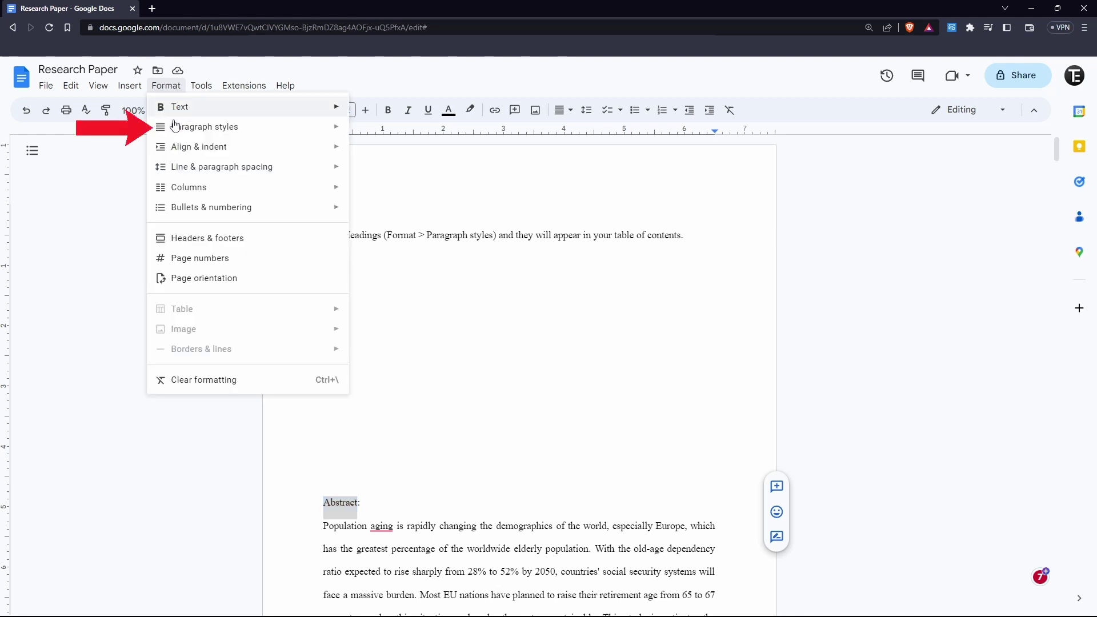
pyautogui.moveTo(172, 128)
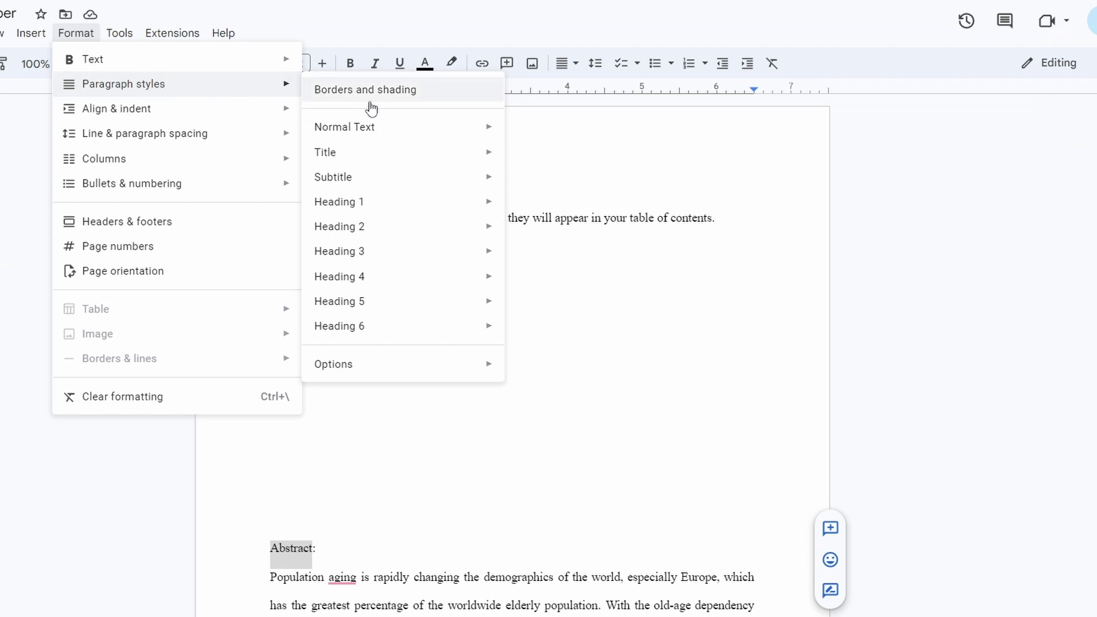
pyautogui.moveTo(340, 206)
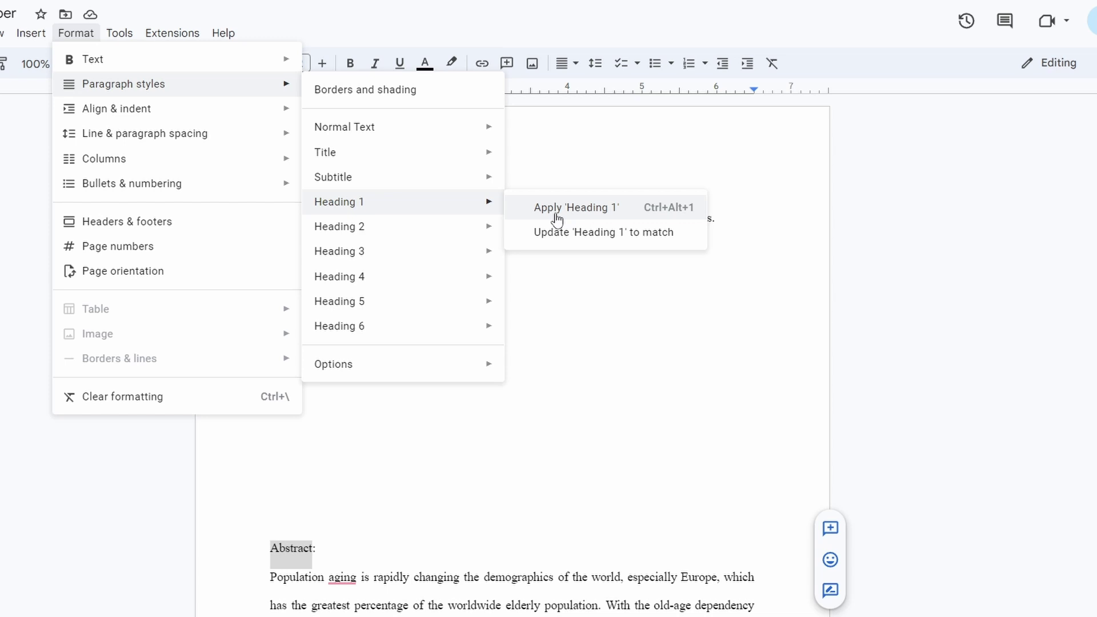
pyautogui.click(590, 219)
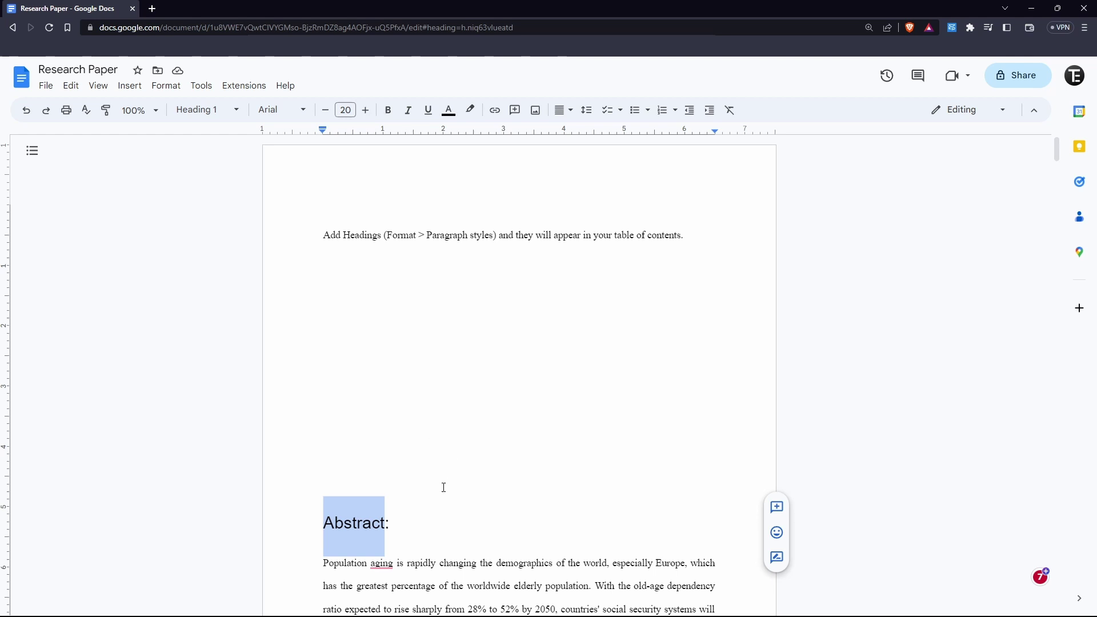
# Apply Heading 1 to the 'Big Topic:' and 'Preview:' section titles.
pyautogui.click(414, 514)
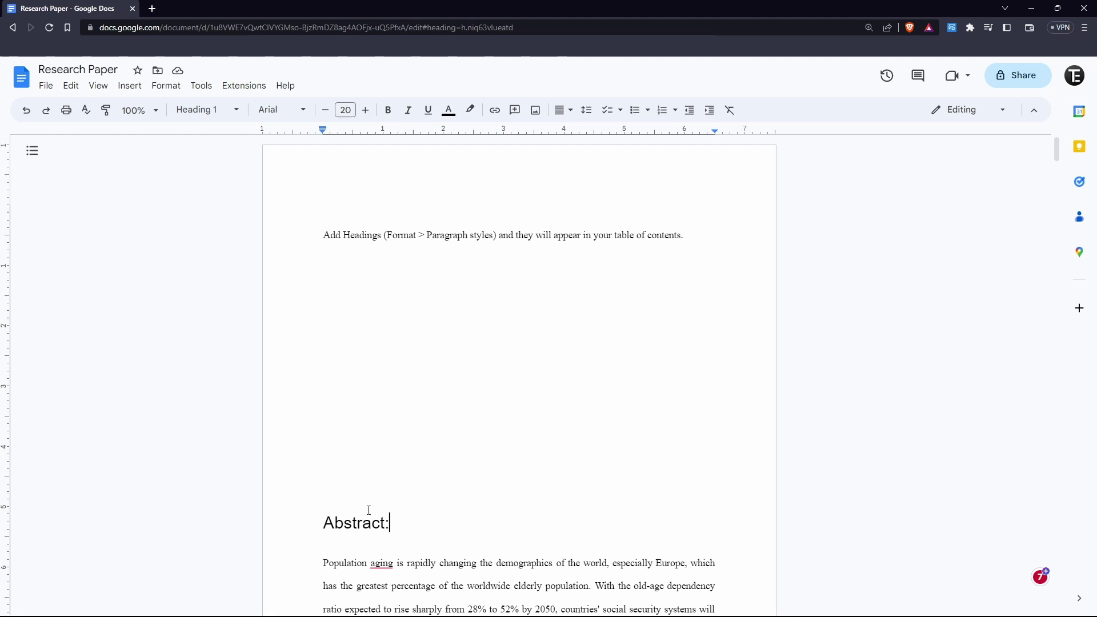
pyautogui.scroll(-14, 367, 384)
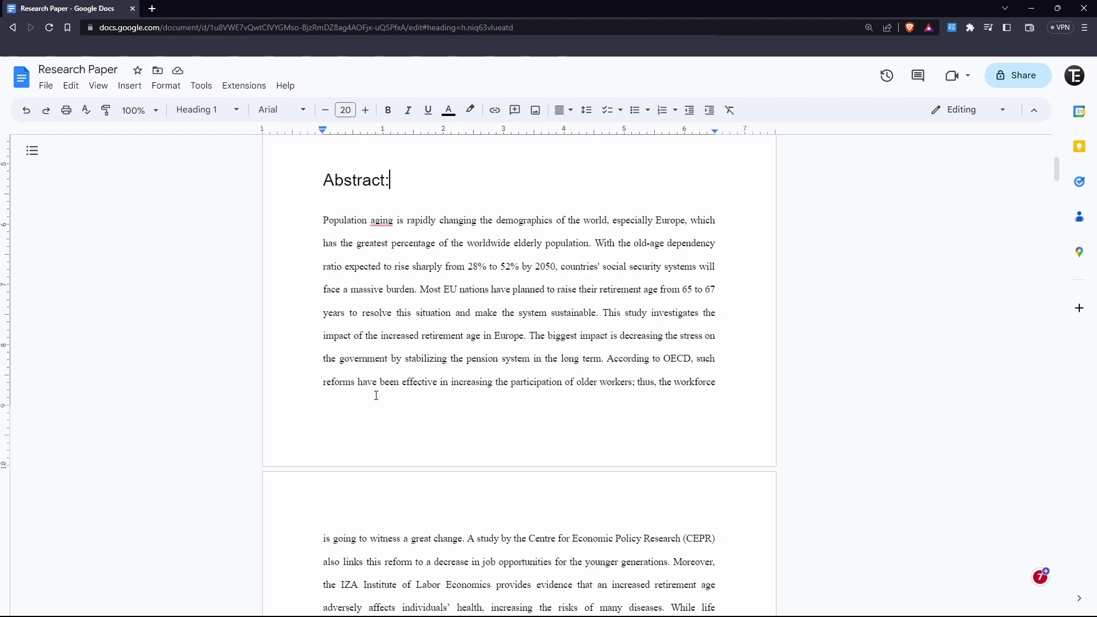
pyautogui.moveTo(363, 300); pyautogui.dragTo(325, 294)
pyautogui.click(165, 85)
pyautogui.click(412, 184)
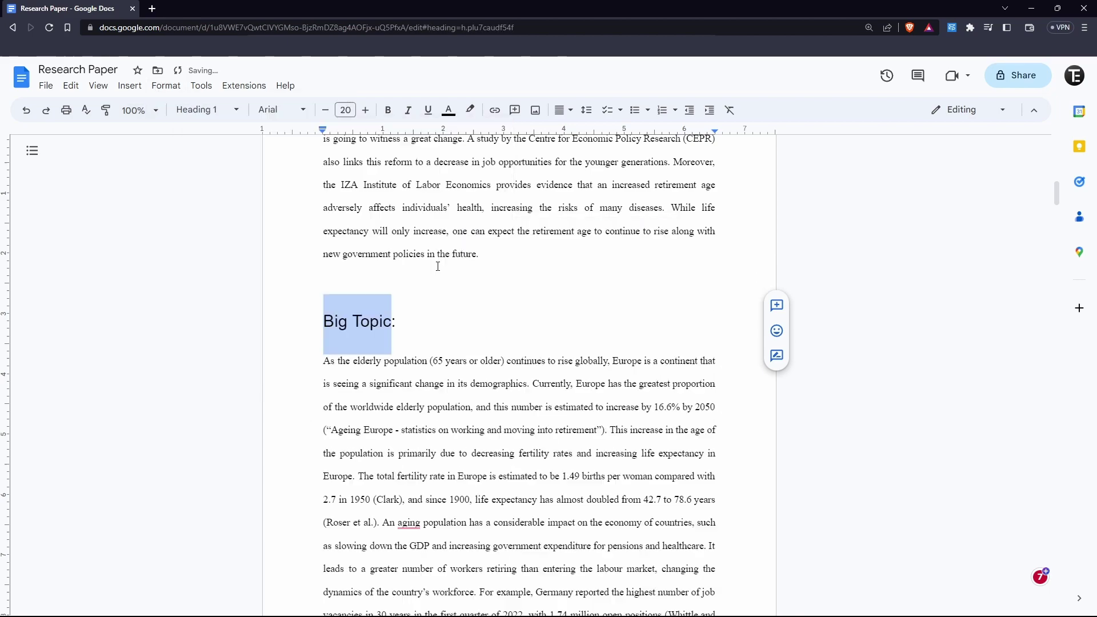
pyautogui.scroll(-8, 382, 262)
pyautogui.scroll(-10, 382, 262)
pyautogui.moveTo(367, 203); pyautogui.dragTo(324, 203)
pyautogui.click(166, 85)
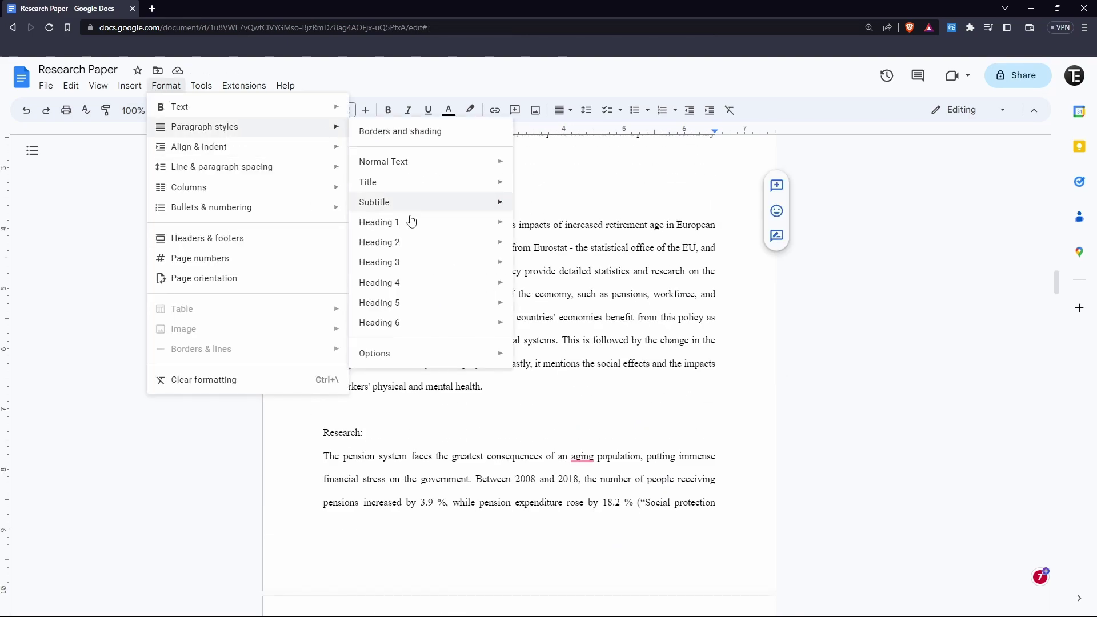
pyautogui.click(412, 221)
# Apply Heading 1 to the 'Research:' and 'Works Cited' titles, then return to the document top.
pyautogui.moveTo(377, 411); pyautogui.dragTo(324, 411)
pyautogui.click(166, 85)
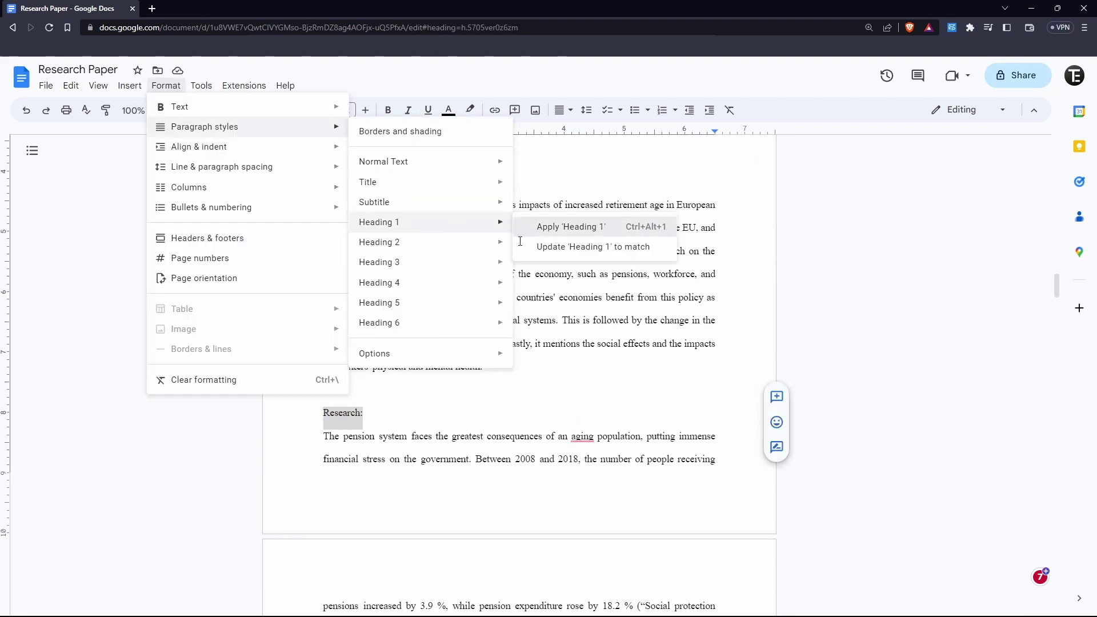
pyautogui.click(566, 223)
pyautogui.scroll(-10, 430, 221)
pyautogui.scroll(-10, 430, 221)
pyautogui.moveTo(548, 284); pyautogui.dragTo(495, 284)
pyautogui.click(166, 85)
pyautogui.moveTo(189, 125)
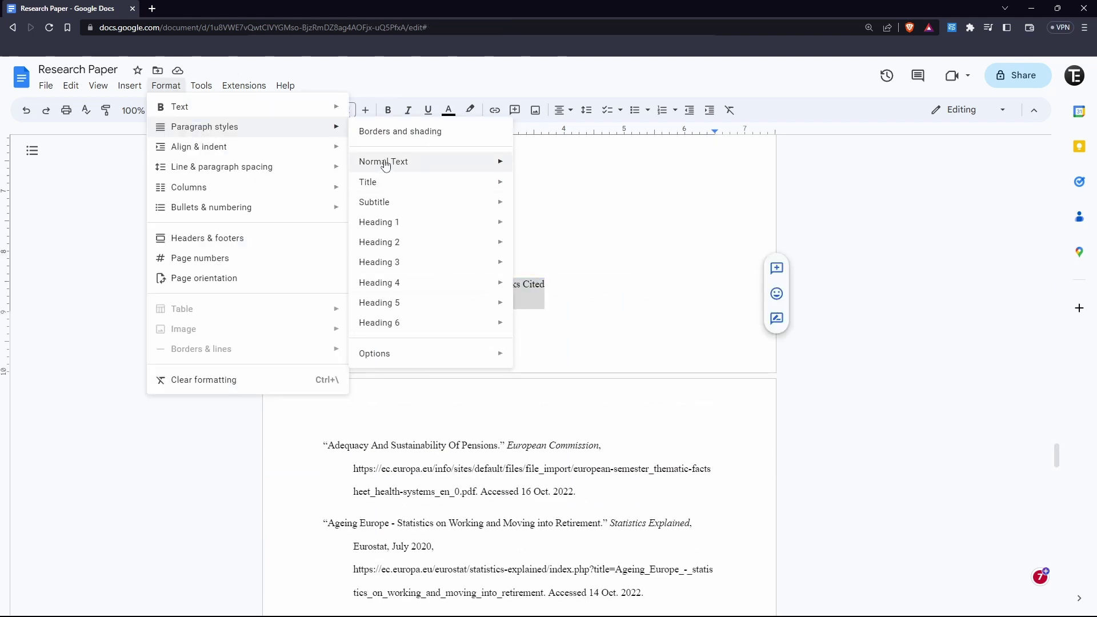
pyautogui.click(412, 220)
pyautogui.hotkey('ctrl', 'Home')
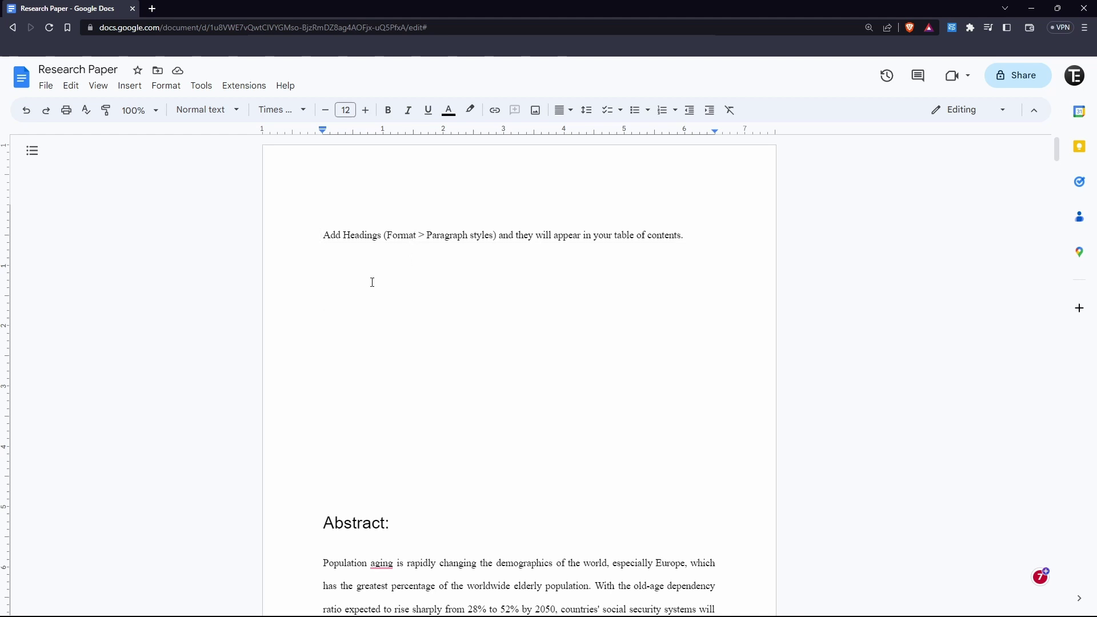
# Update the table of contents to list Abstract 1, Big Topic 2, Preview 4, Research 5, Works Cited 9.
pyautogui.click(351, 233)
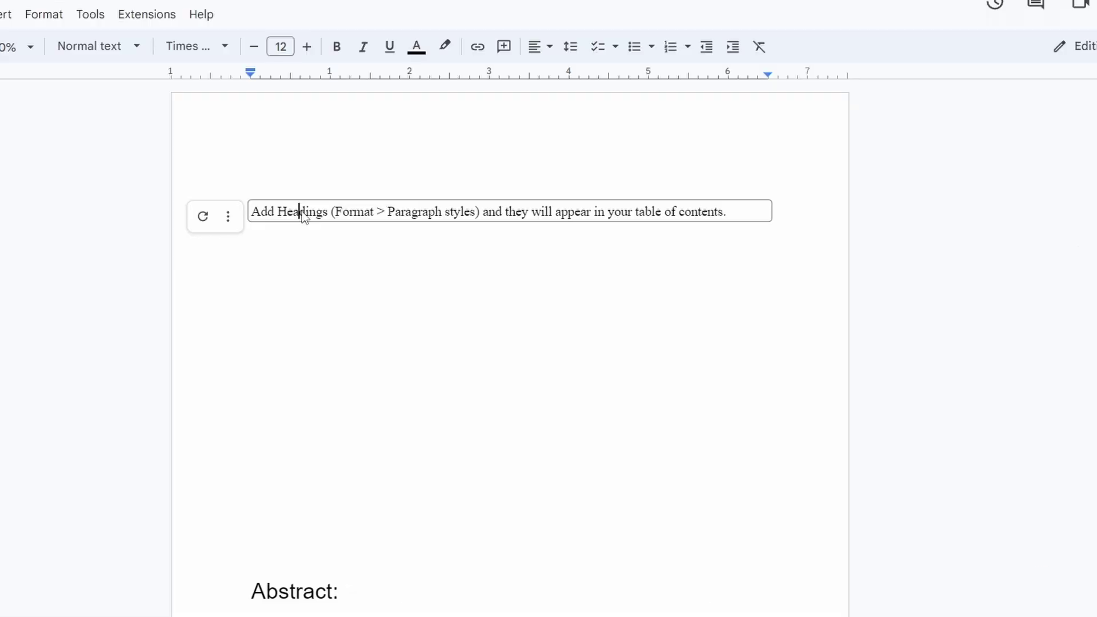
pyautogui.click(202, 223)
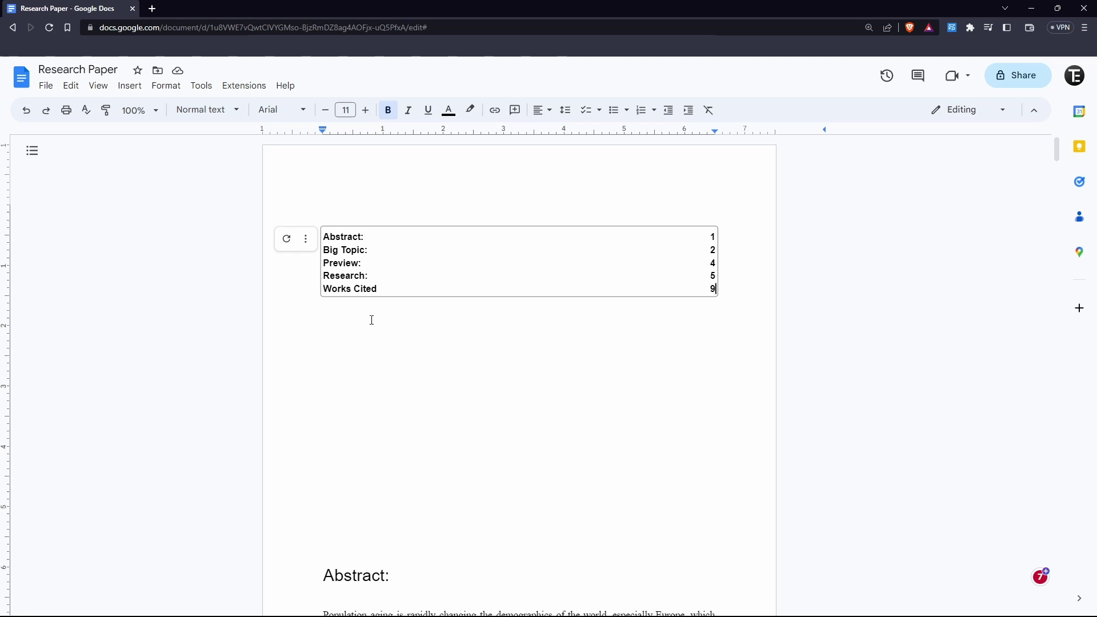
pyautogui.click(368, 302)
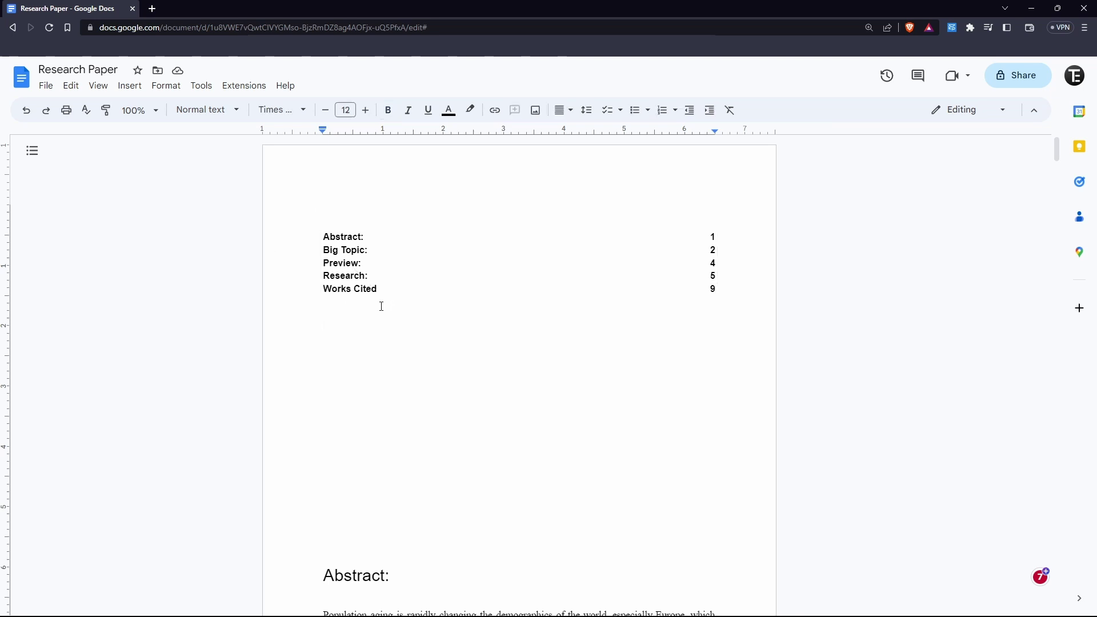
pyautogui.click(345, 280)
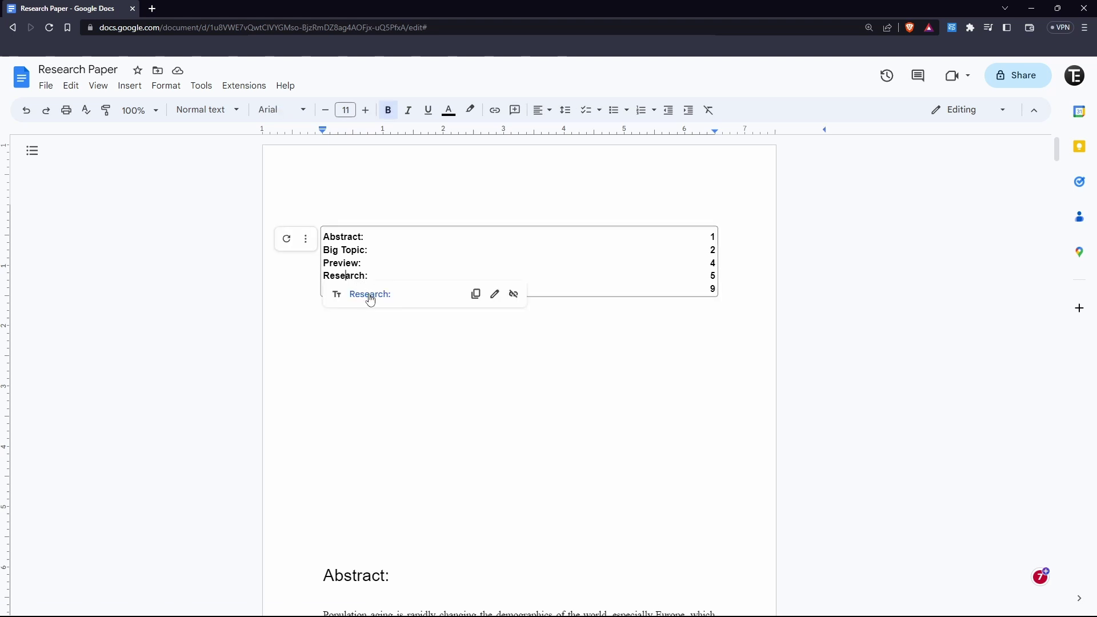
pyautogui.click(370, 295)
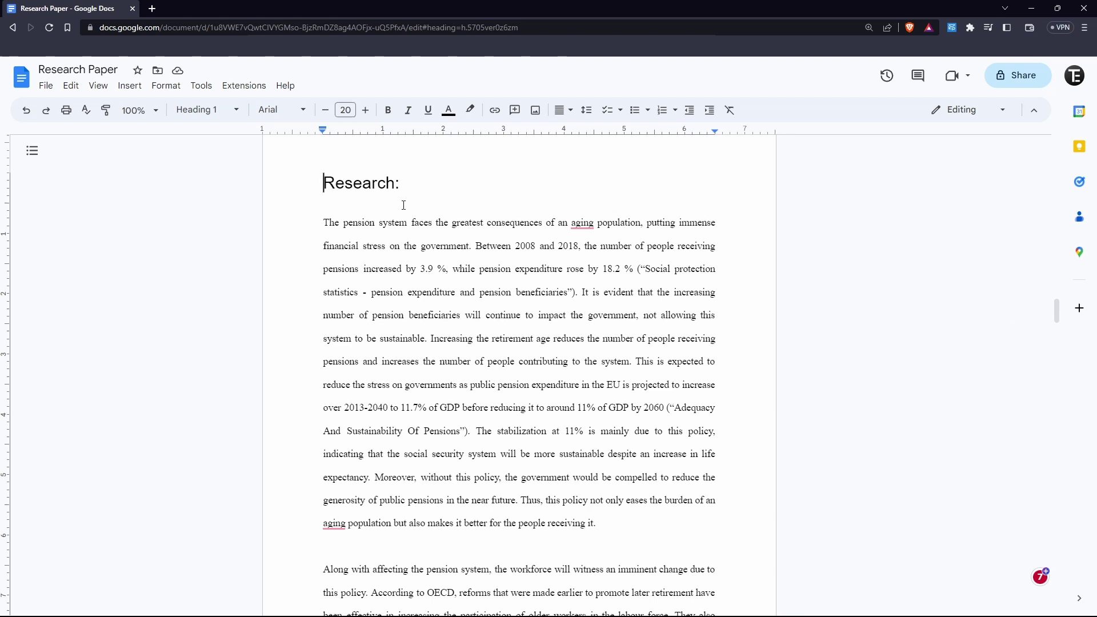
pyautogui.scroll(20, 382, 396)
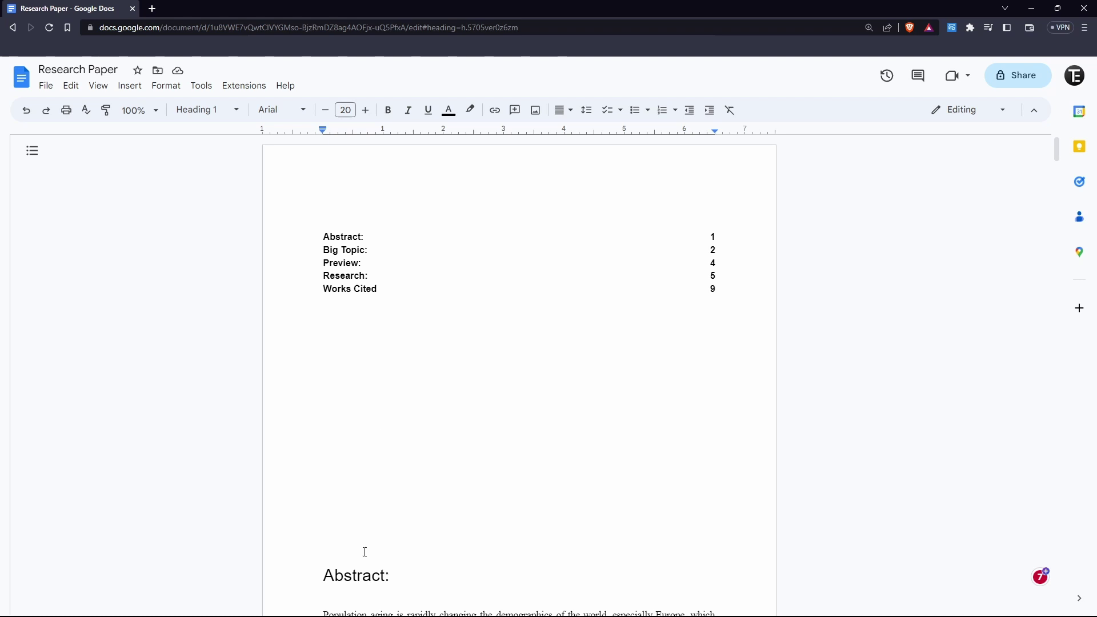
# Make the 'Abstract:' heading bold Times New Roman and keep it selected.
pyautogui.click(388, 577)
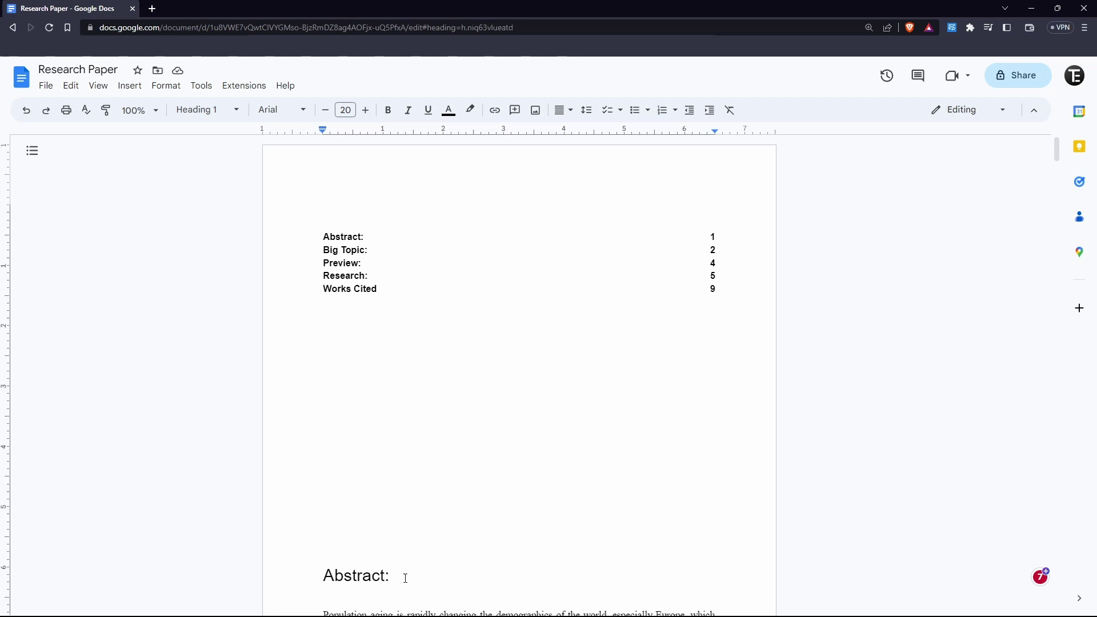
pyautogui.moveTo(405, 578); pyautogui.dragTo(305, 567)
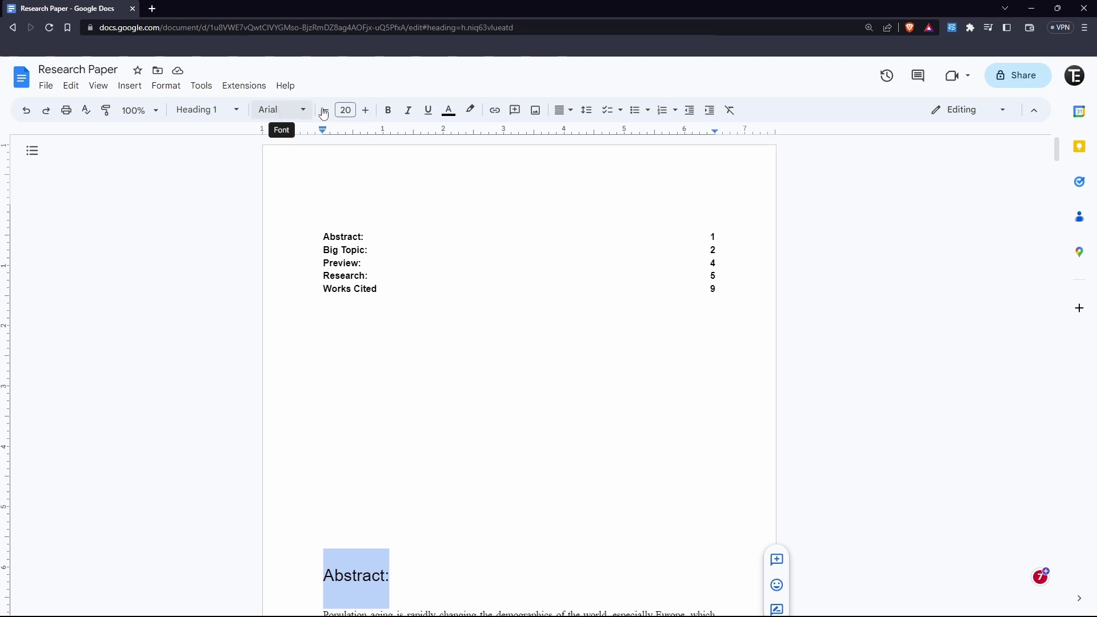
pyautogui.hotkey('ctrl', 'z')
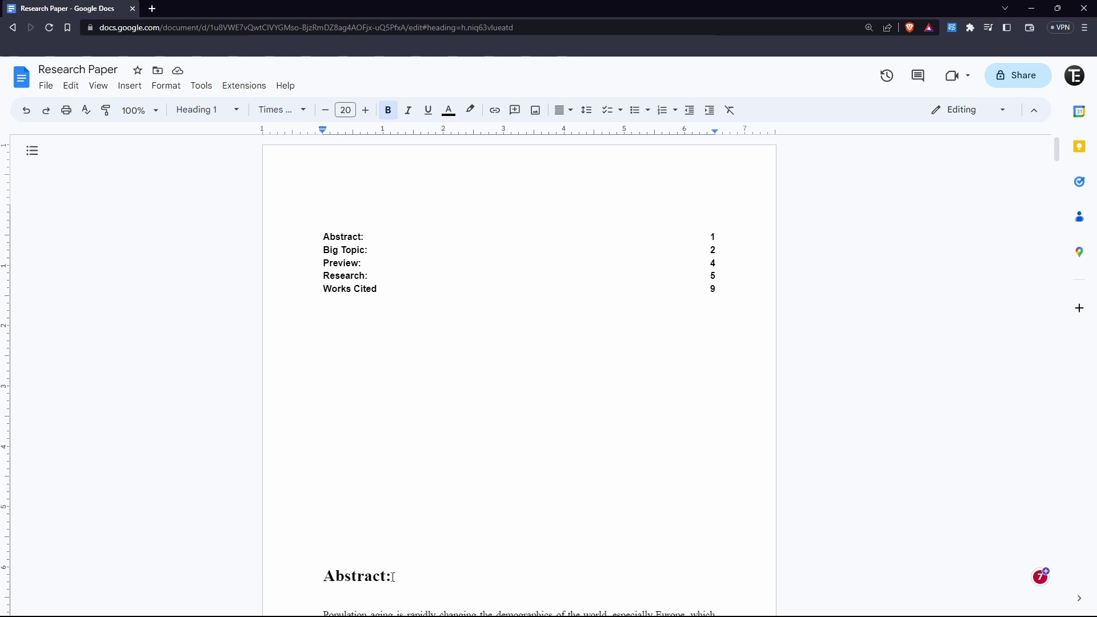
pyautogui.moveTo(397, 573); pyautogui.dragTo(326, 578)
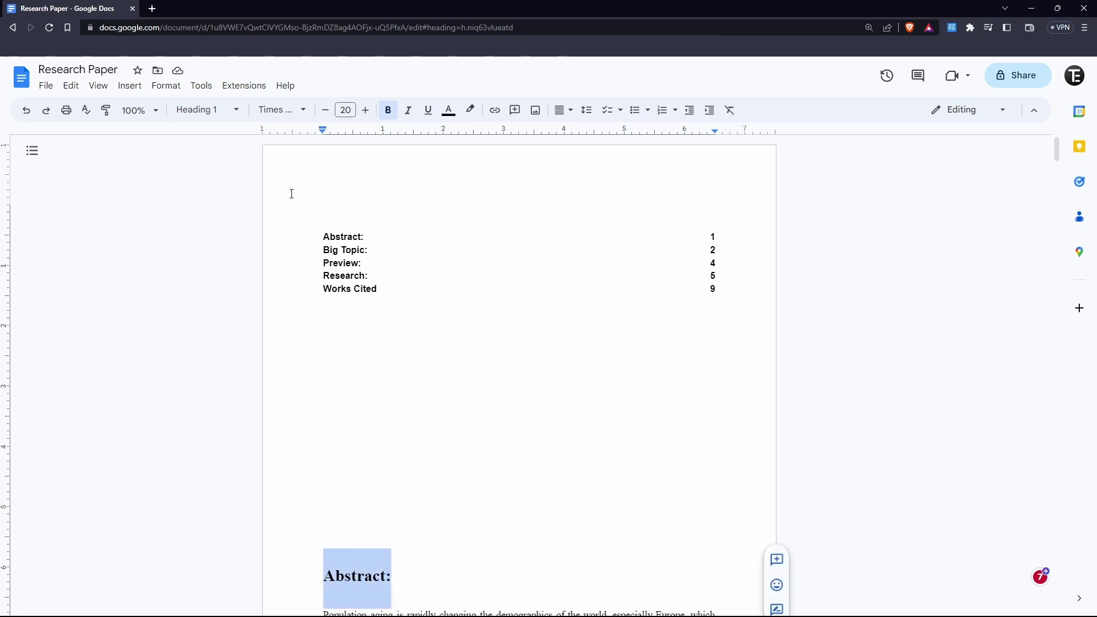
# Update 'Heading 1' to match the bold Times, size-20 'Abstract:' heading.
pyautogui.click(168, 89)
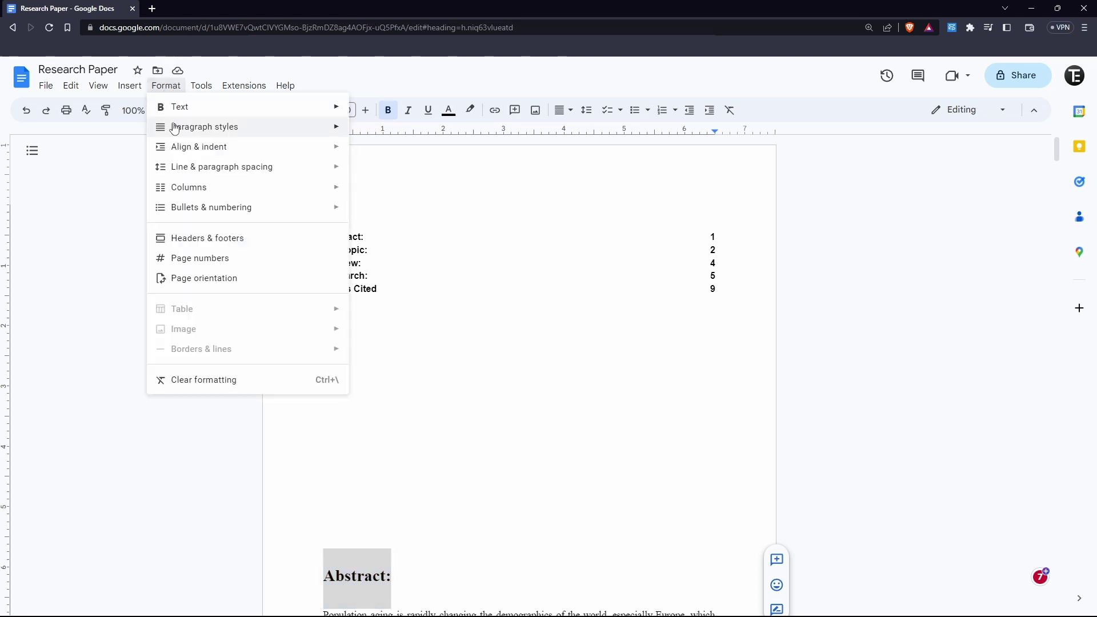
pyautogui.moveTo(177, 127)
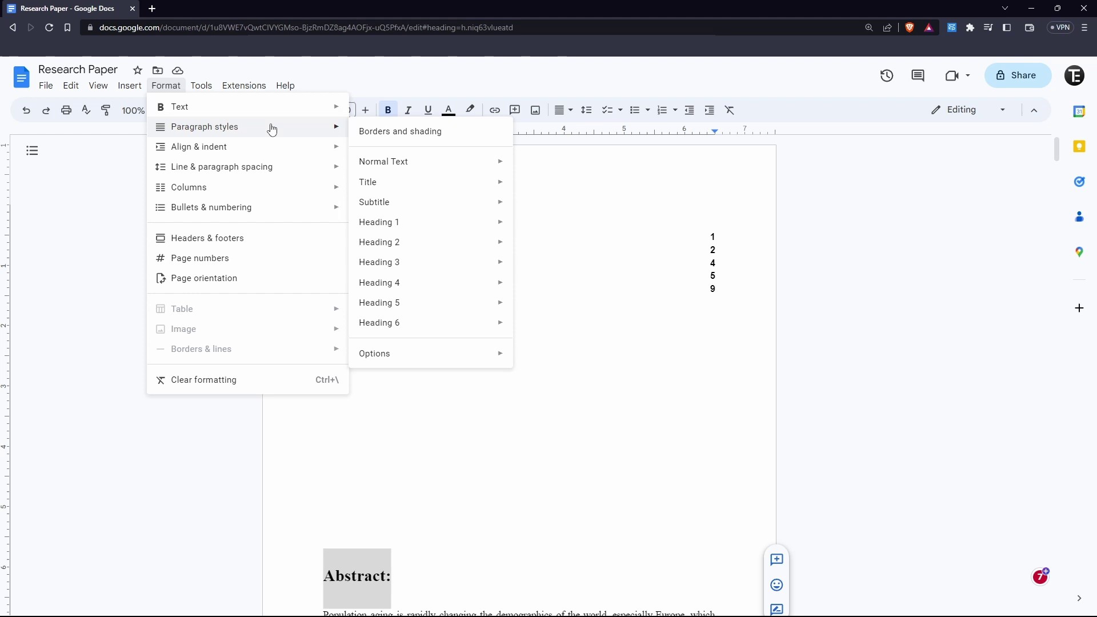
pyautogui.moveTo(386, 226)
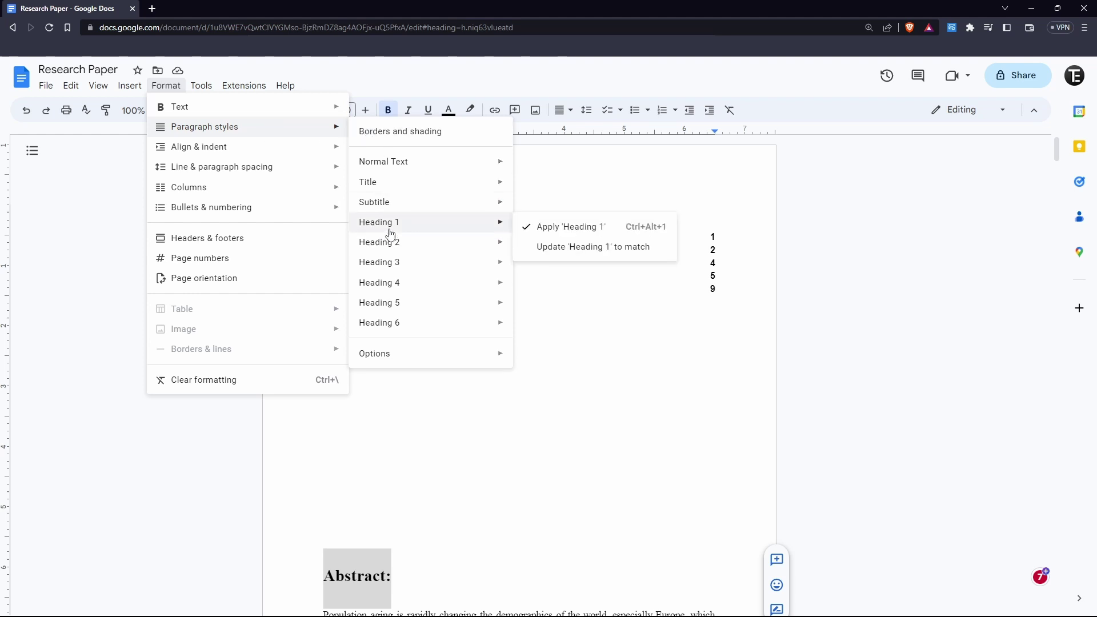
pyautogui.click(600, 247)
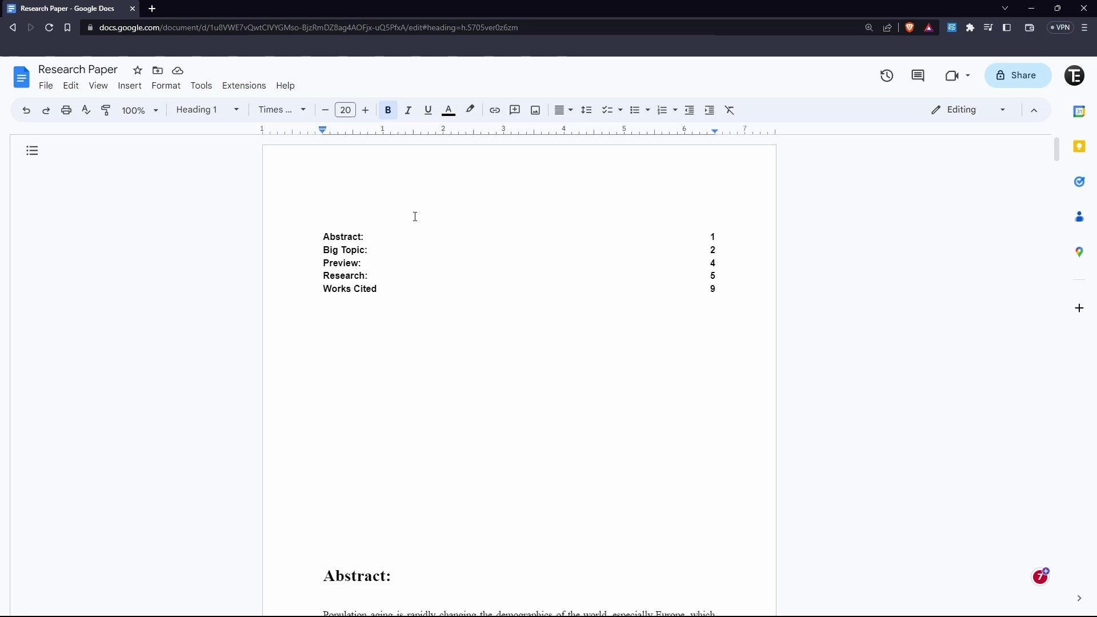